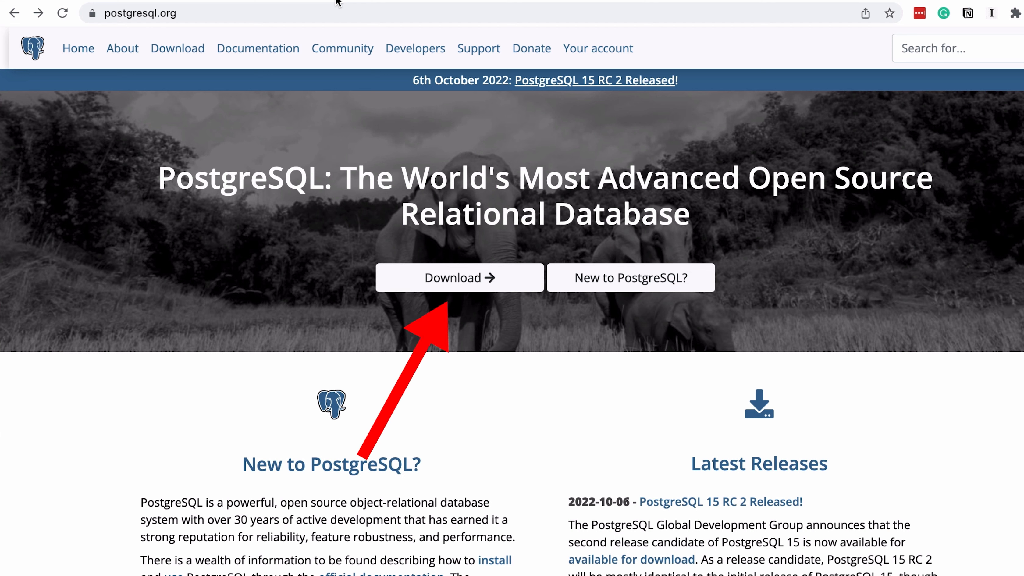
# - Follow the Download button on postgresql.org to the PostgreSQL Downloads page
pyautogui.click(462, 289)
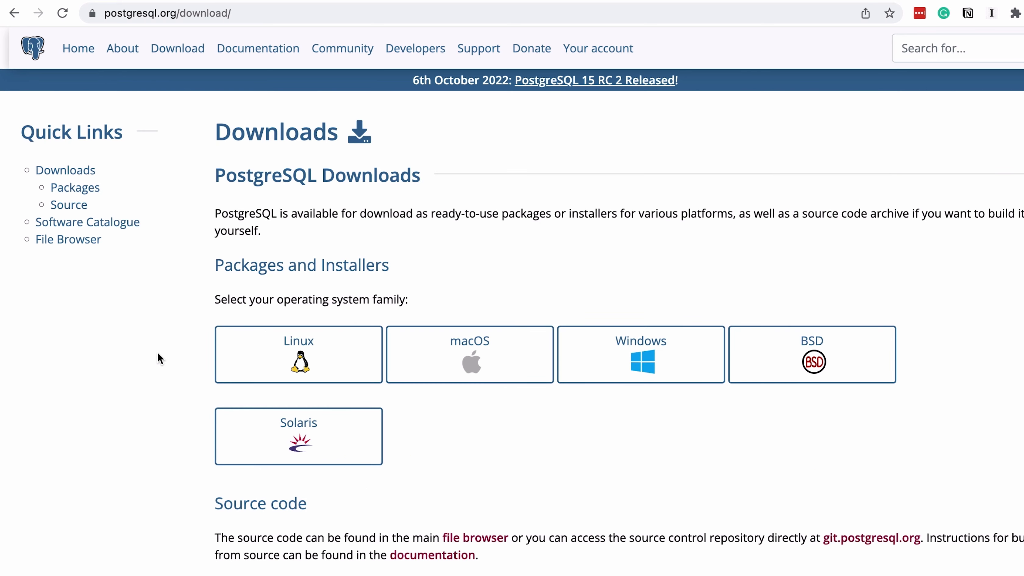
# - Go from the macOS packages page to the EDB installer download page
pyautogui.click(457, 368)
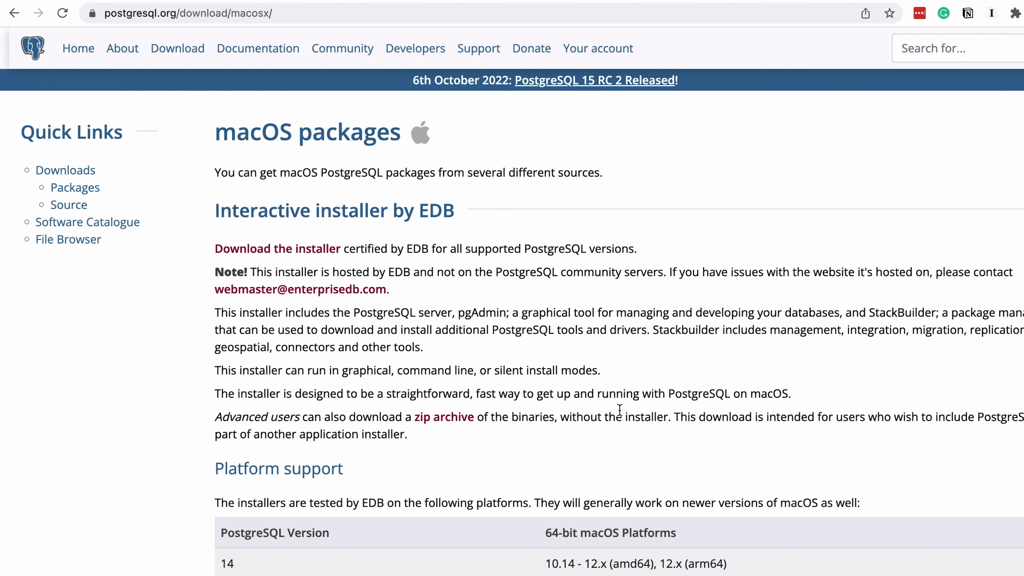
pyautogui.click(284, 252)
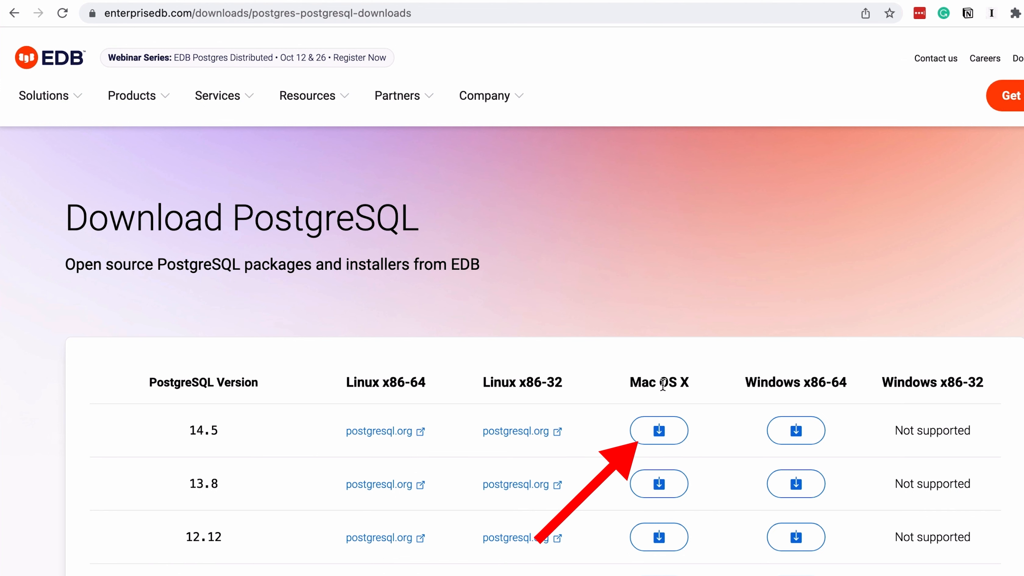
# - Download the PostgreSQL 14.5 macOS installer and save postgresql-14.5-1-osx.dmg
pyautogui.click(678, 438)
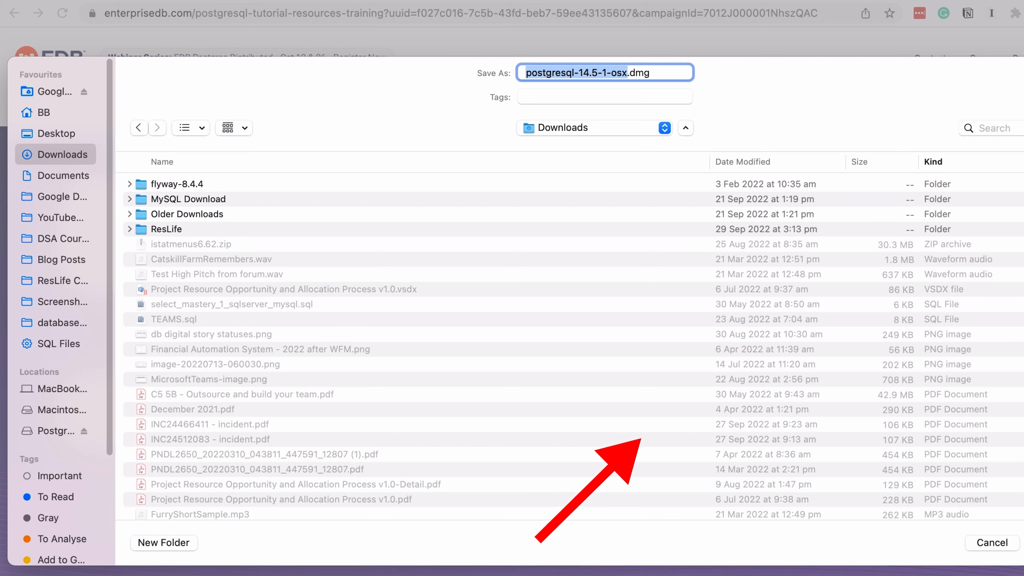
pyautogui.press('Return')
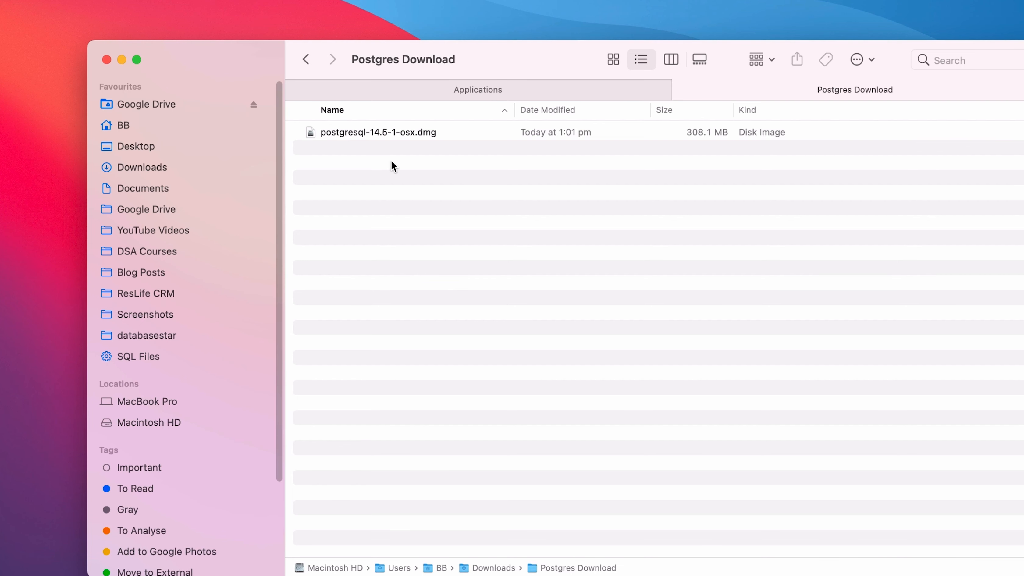
# - Mount the PostgreSQL 14.5 disk image and launch postgresql-14.5-1-osx, approving the warning and entering the Mac password
pyautogui.click(356, 134)
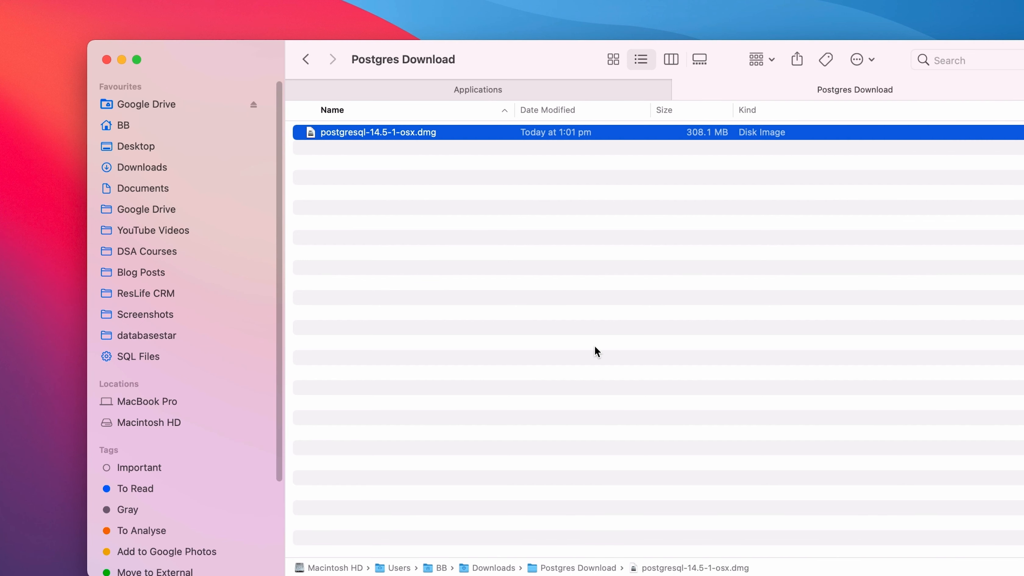
pyautogui.press('super+o')
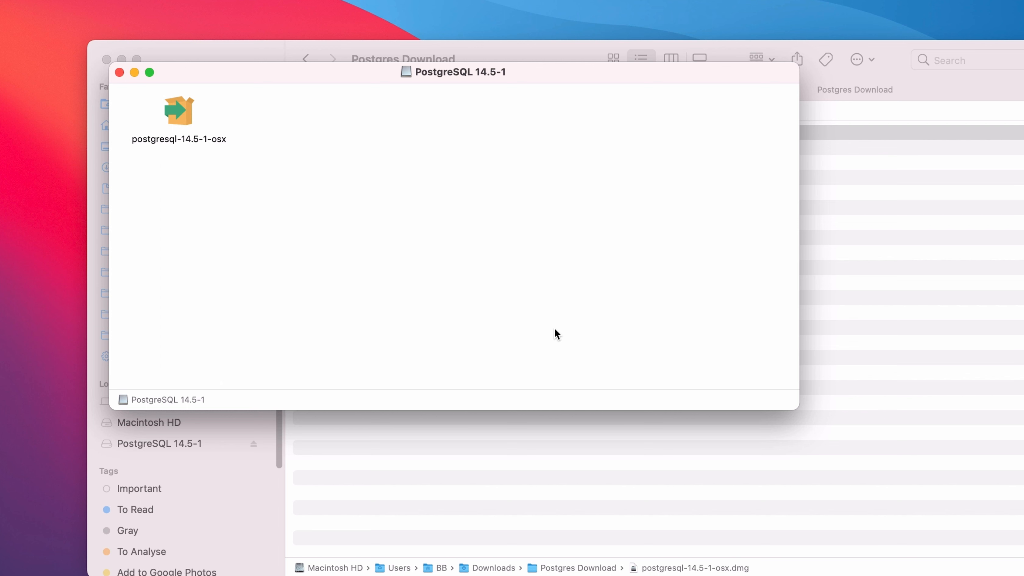
pyautogui.click(168, 104)
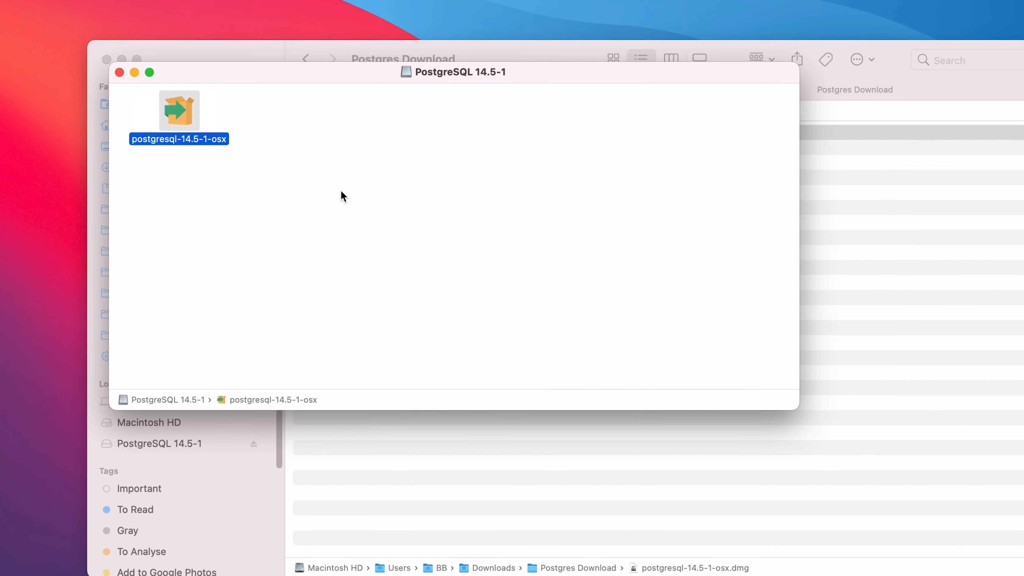
pyautogui.press('super+o')
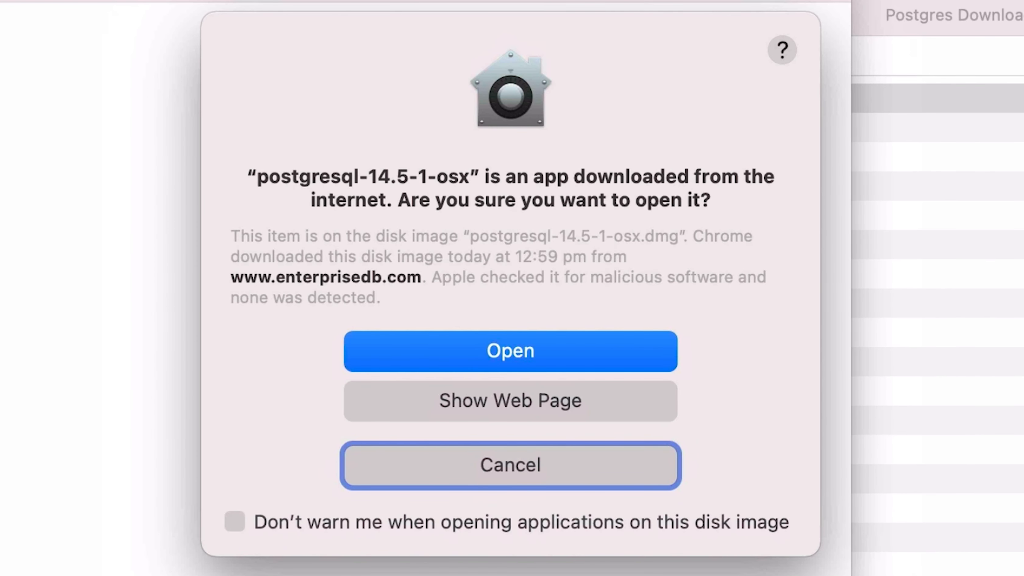
pyautogui.click(440, 366)
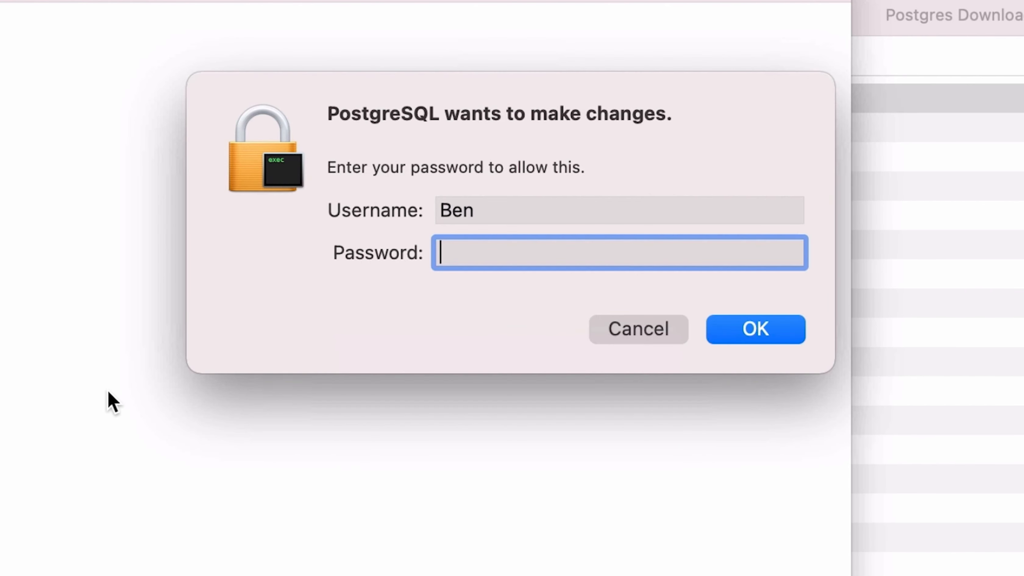
pyautogui.write('•••••••')
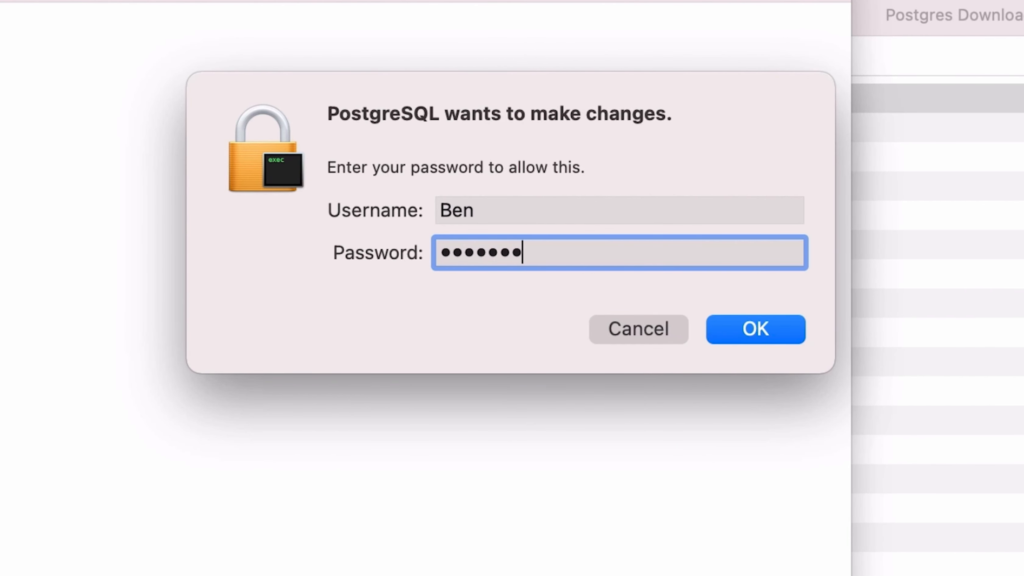
pyautogui.write('•••')
pyautogui.press('Return')
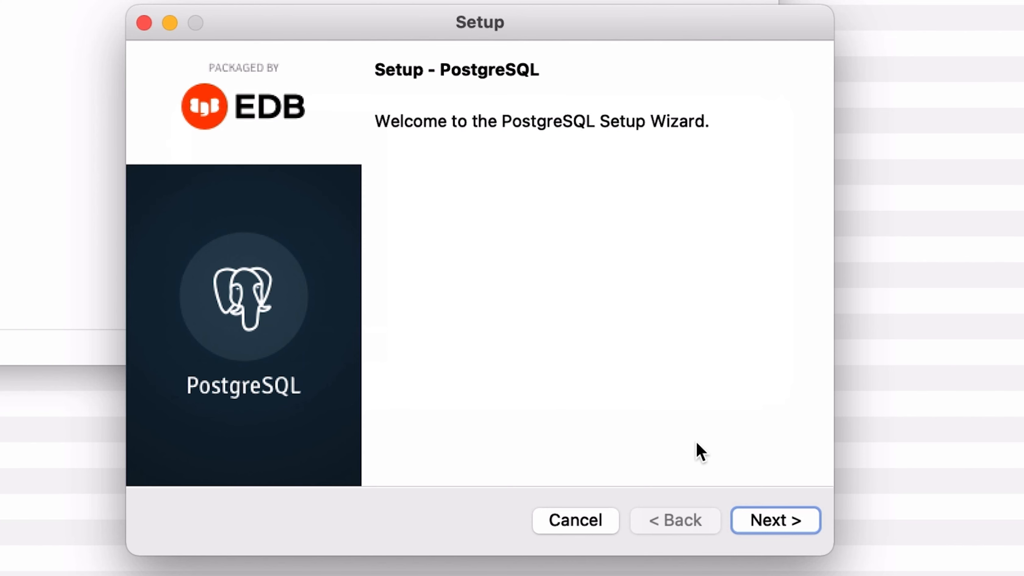
# - Accept install directory /Library/PostgreSQL/14, all four components and data directory /Library/PostgreSQL/14/data
pyautogui.click(788, 525)
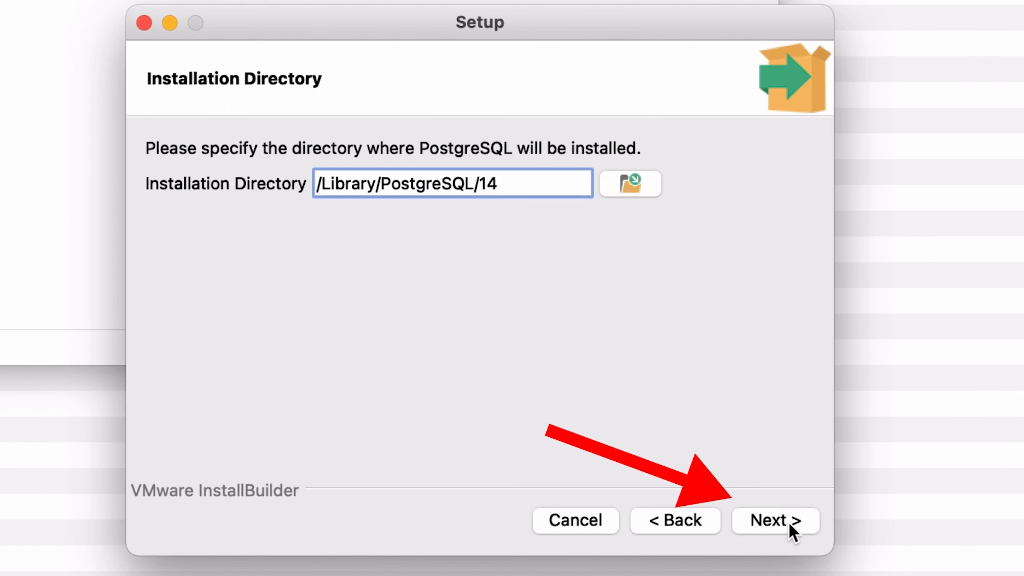
pyautogui.click(790, 524)
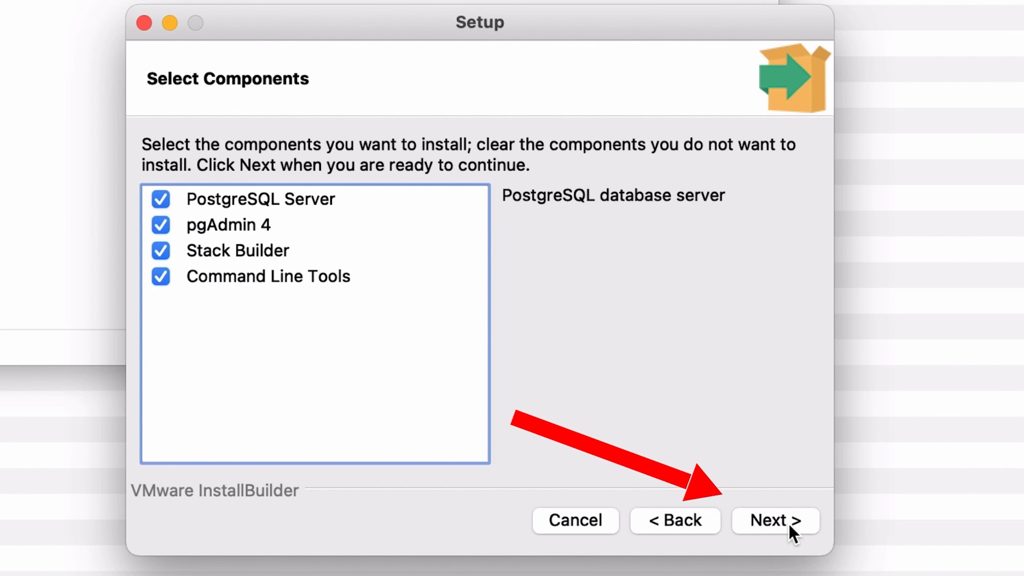
pyautogui.click(789, 524)
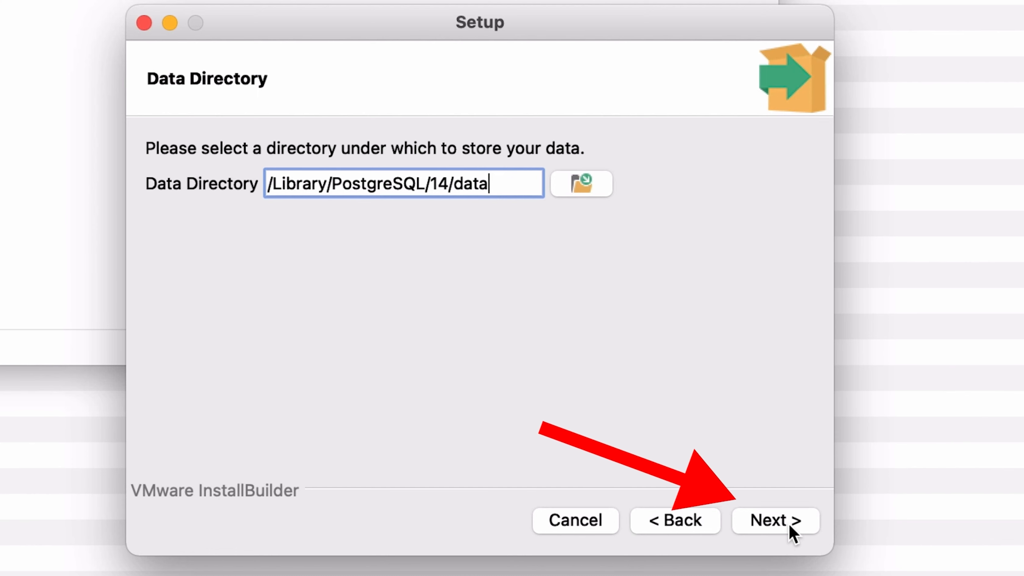
pyautogui.click(789, 523)
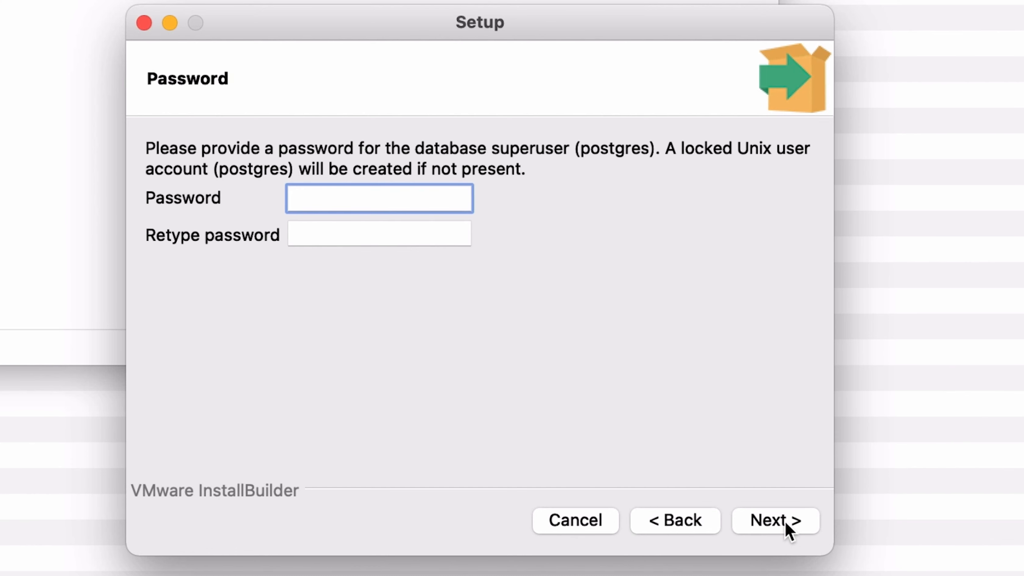
# - Enter and confirm the postgres superuser password, then continue to the Port page
pyautogui.write('postgres12')
pyautogui.press('Tab')
pyautogui.write('postgres')
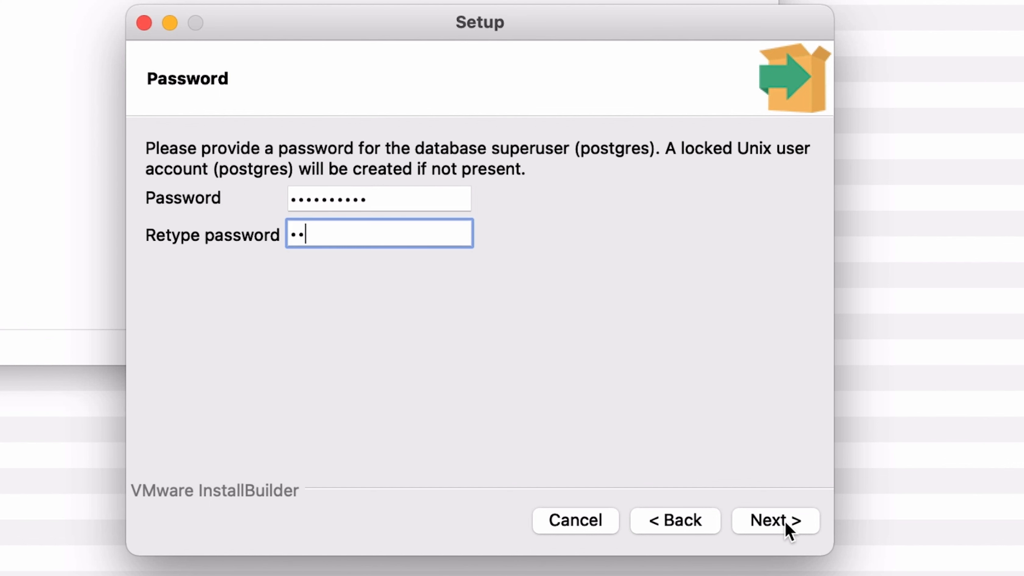
pyautogui.write('12')
pyautogui.click(785, 521)
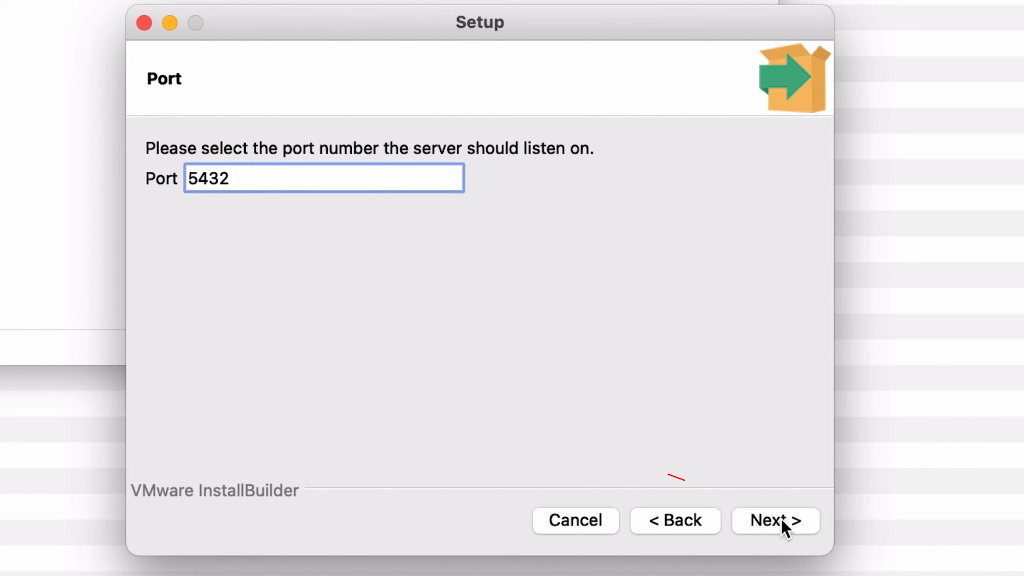
# - Keep port 5432 and the default locale, accept the summary, and run the installation
pyautogui.click(783, 521)
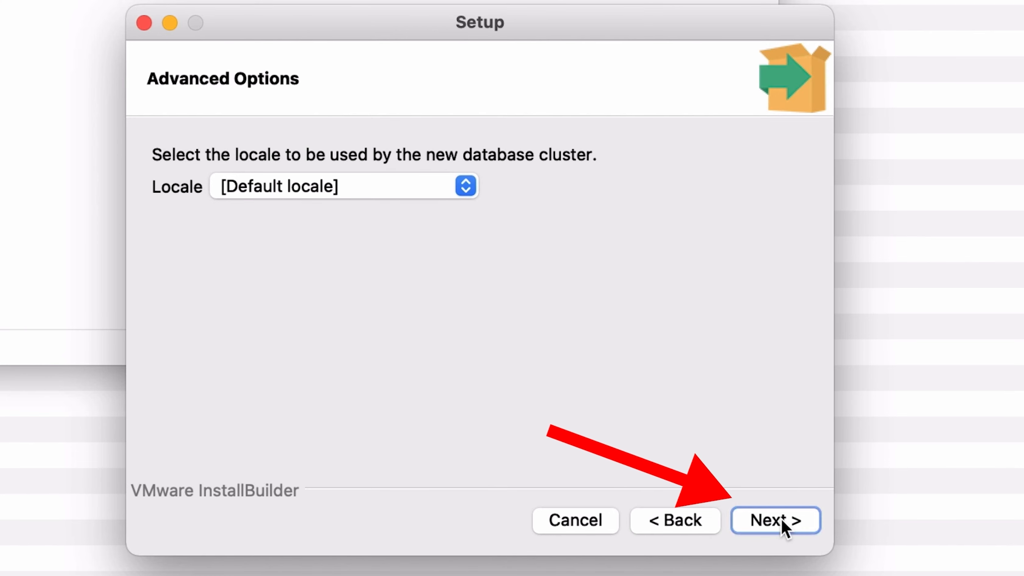
pyautogui.click(783, 521)
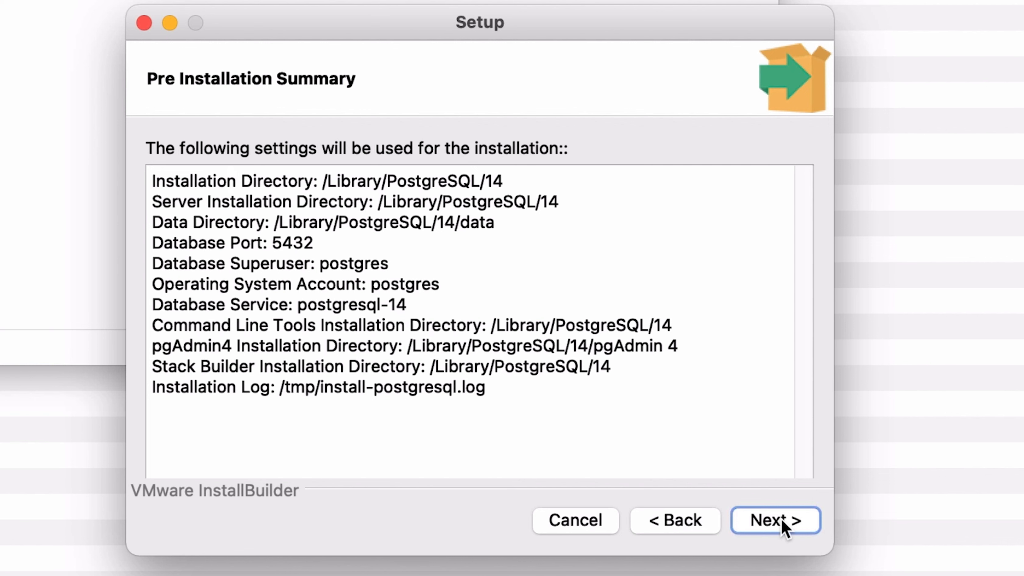
pyautogui.click(783, 521)
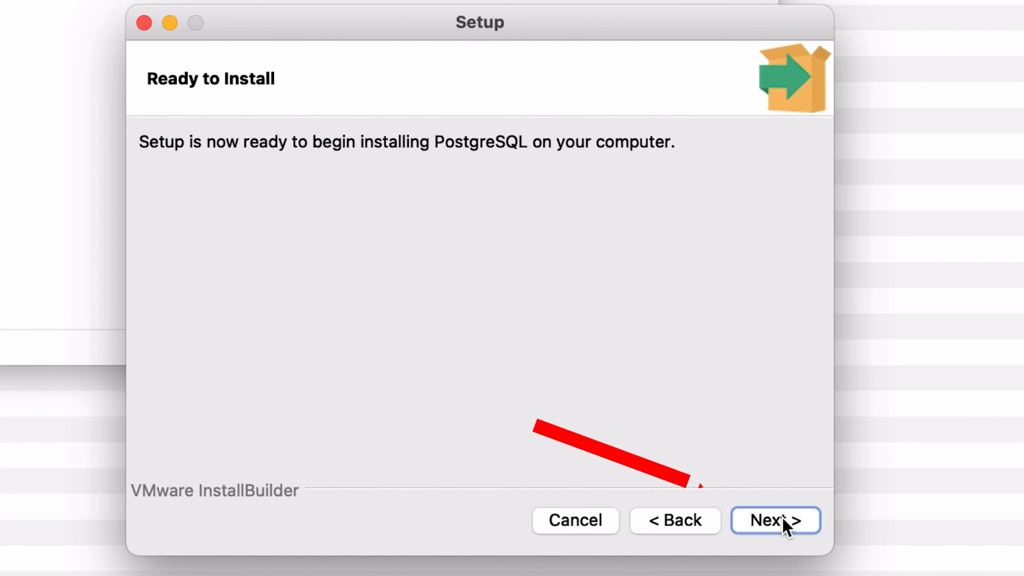
pyautogui.click(782, 520)
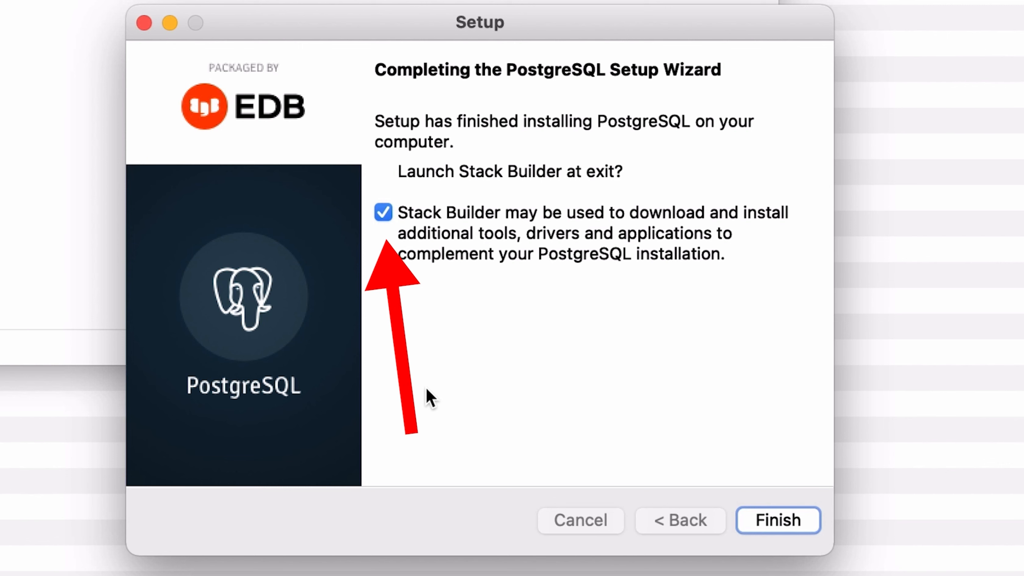
# - Turn off Stack Builder launch at exit and finish the setup wizard
pyautogui.click(382, 212)
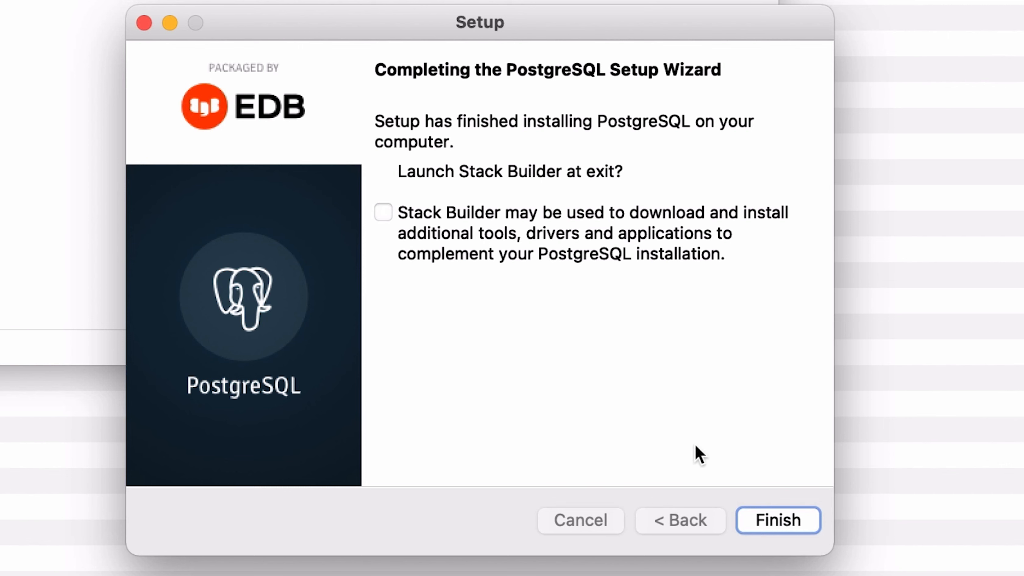
pyautogui.click(788, 532)
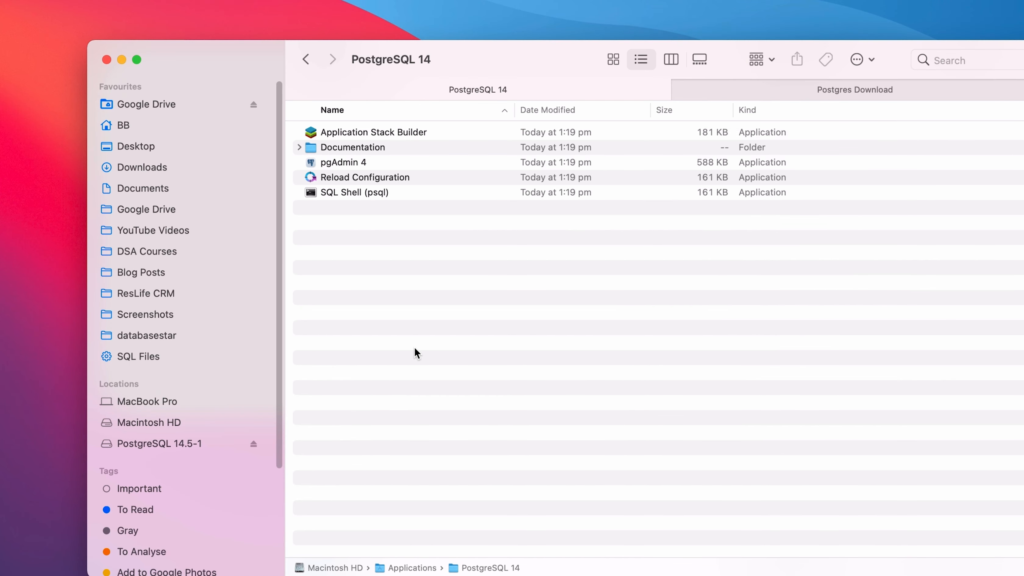
# - Start pgAdmin 4 from the Applications > PostgreSQL 14 folder
pyautogui.doubleClick(352, 160)
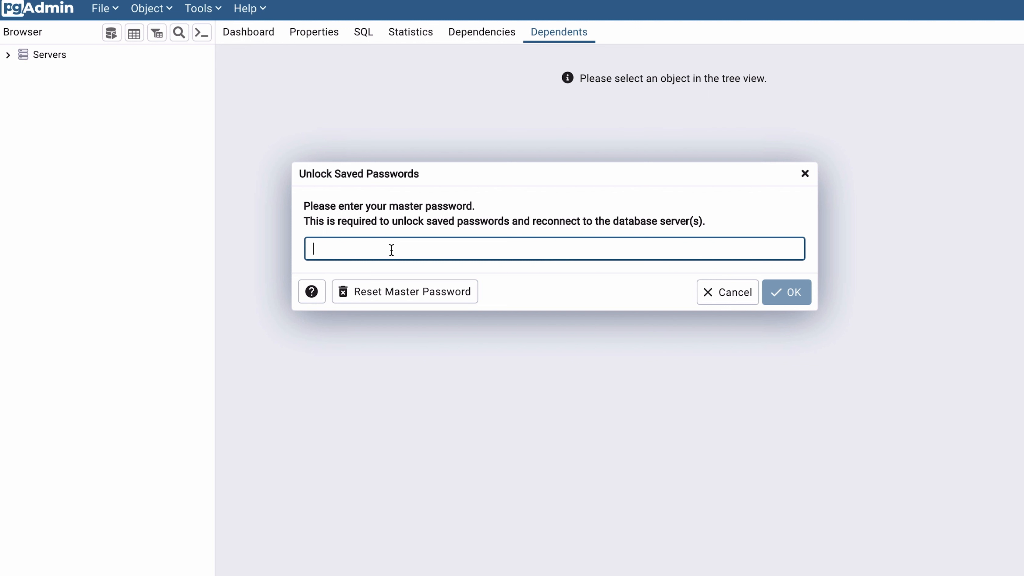
# - Unlock saved passwords with the master password and expand Servers to reveal PostgreSQL 14
pyautogui.write('••••••••••')
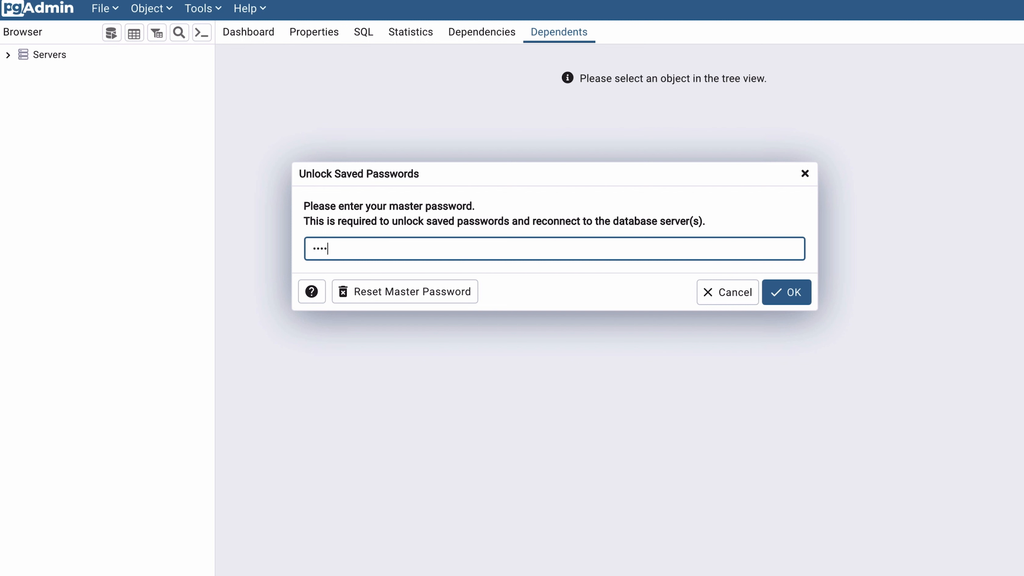
pyautogui.click(775, 305)
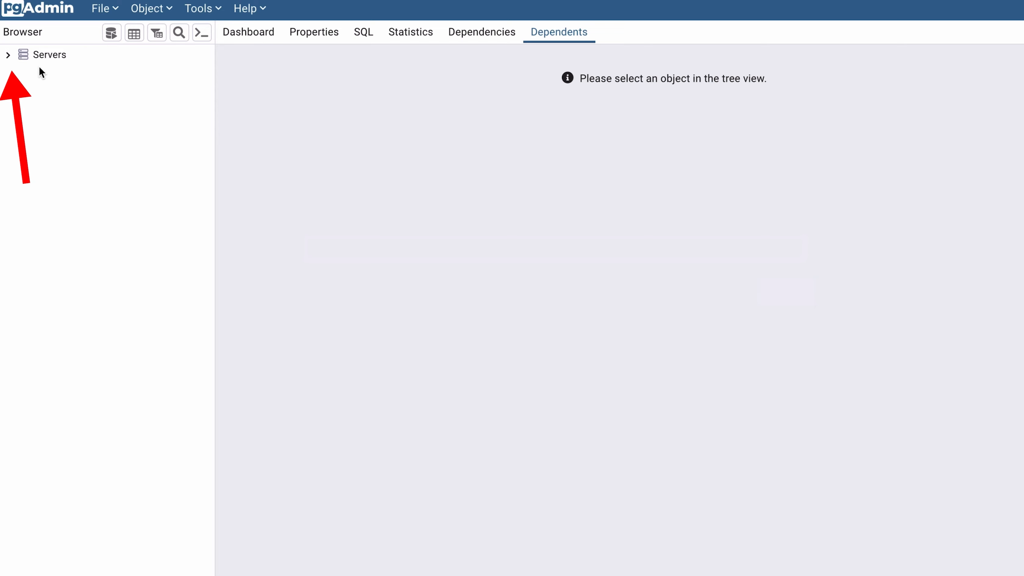
pyautogui.click(8, 56)
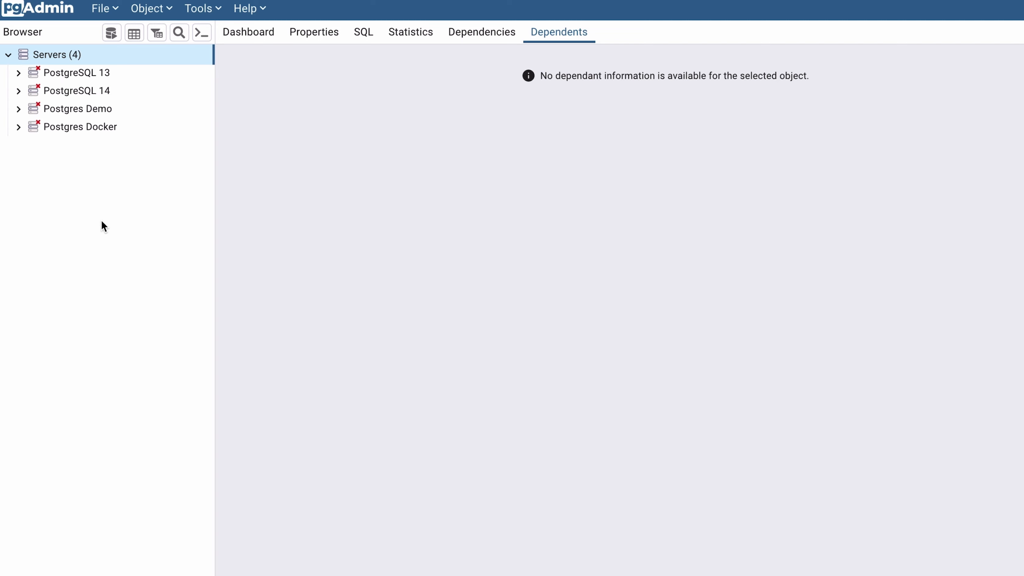
# - Connect to the PostgreSQL 14 server by entering the postgres user's password with Save Password enabled
pyautogui.click(188, 91)
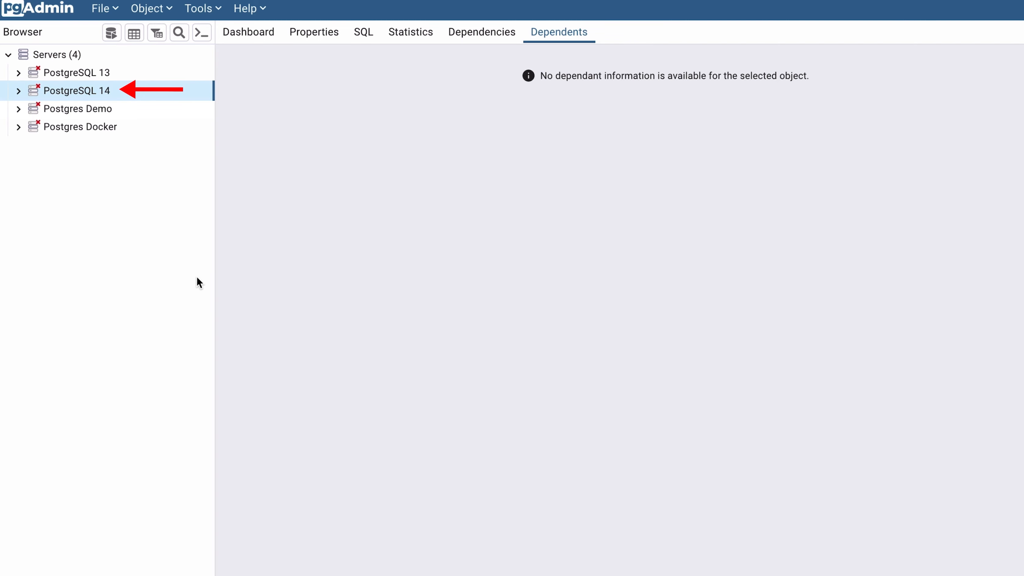
pyautogui.doubleClick(86, 92)
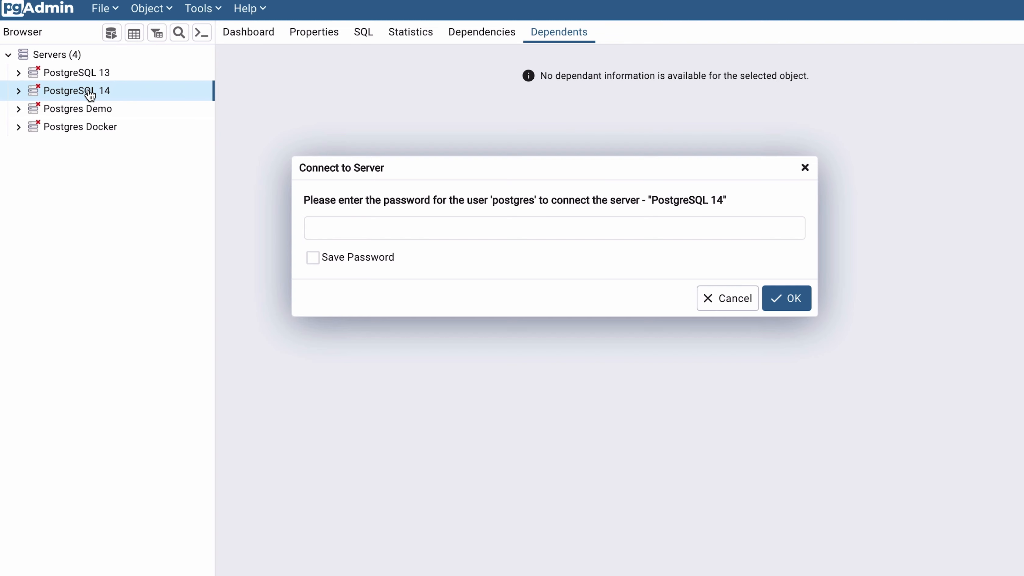
pyautogui.click(473, 218)
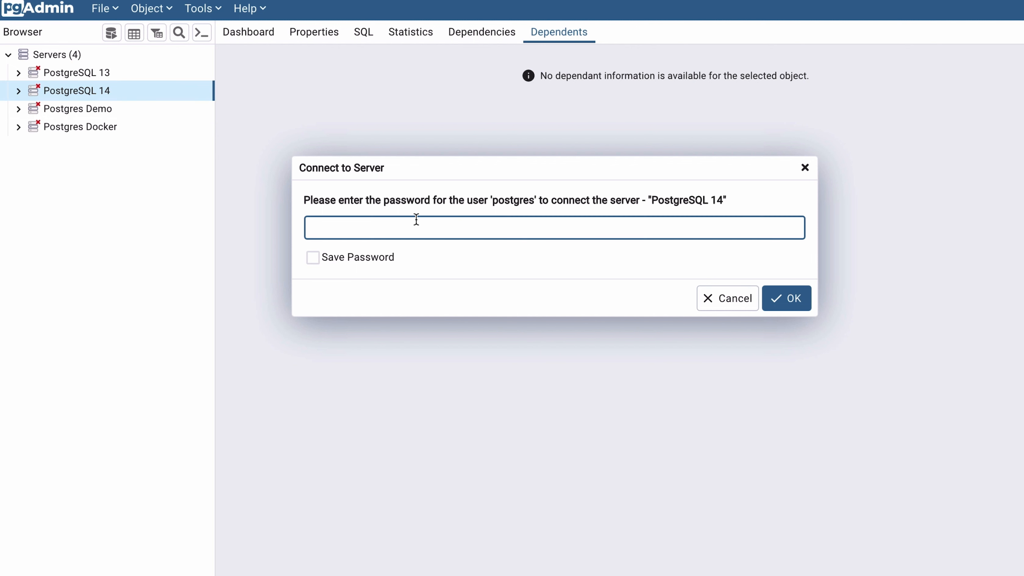
pyautogui.write('postgres••')
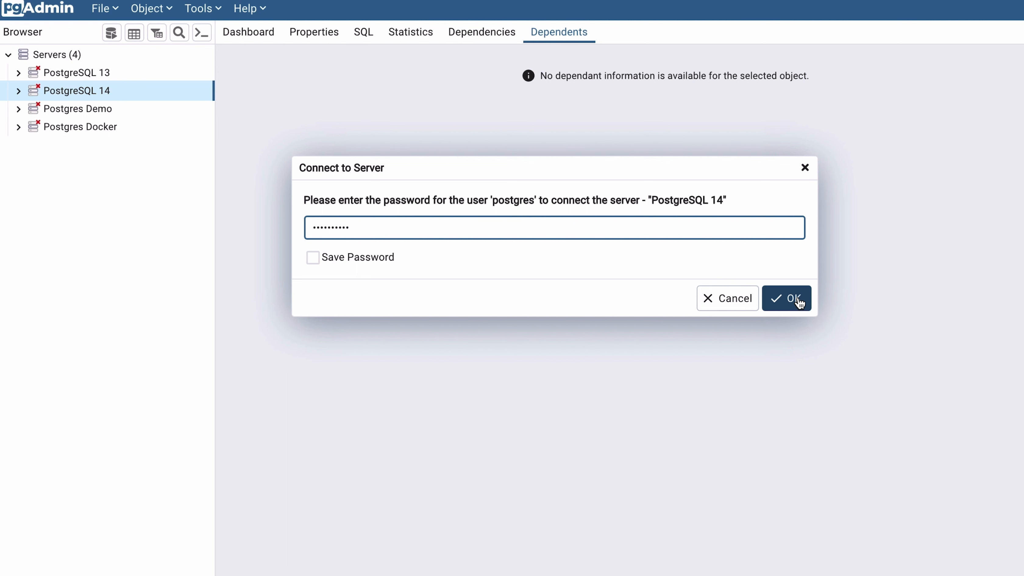
pyautogui.click(317, 257)
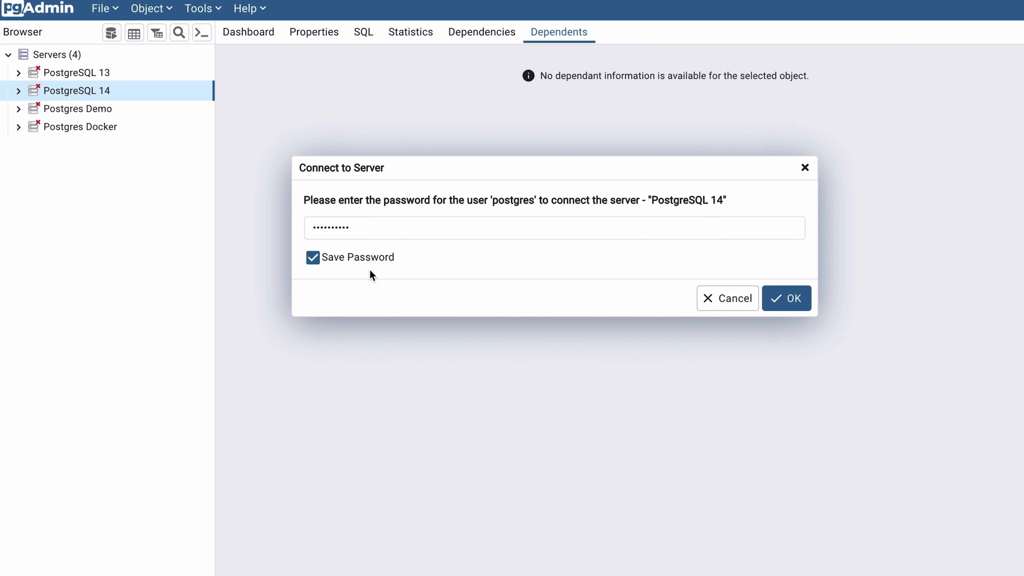
pyautogui.click(784, 310)
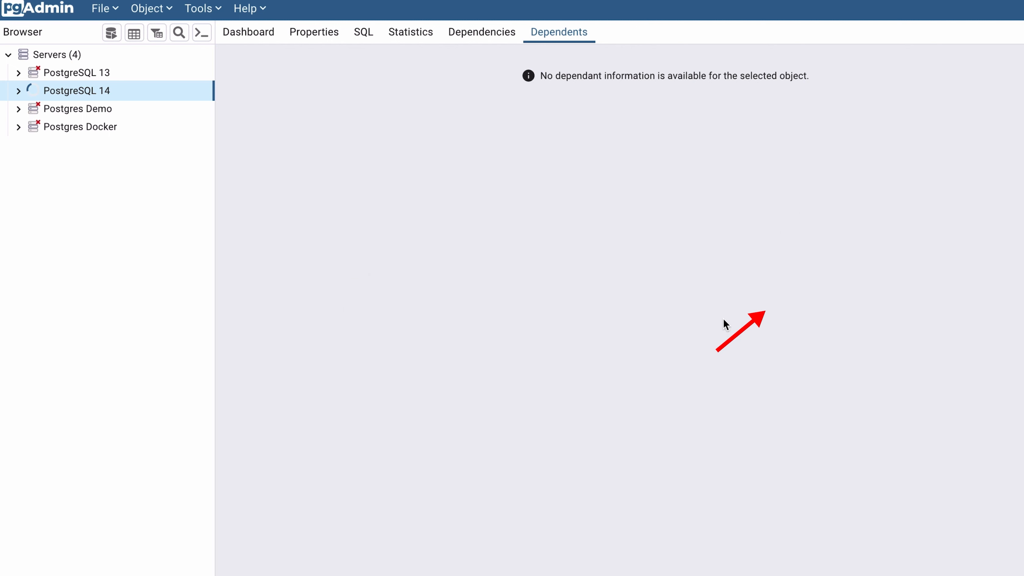